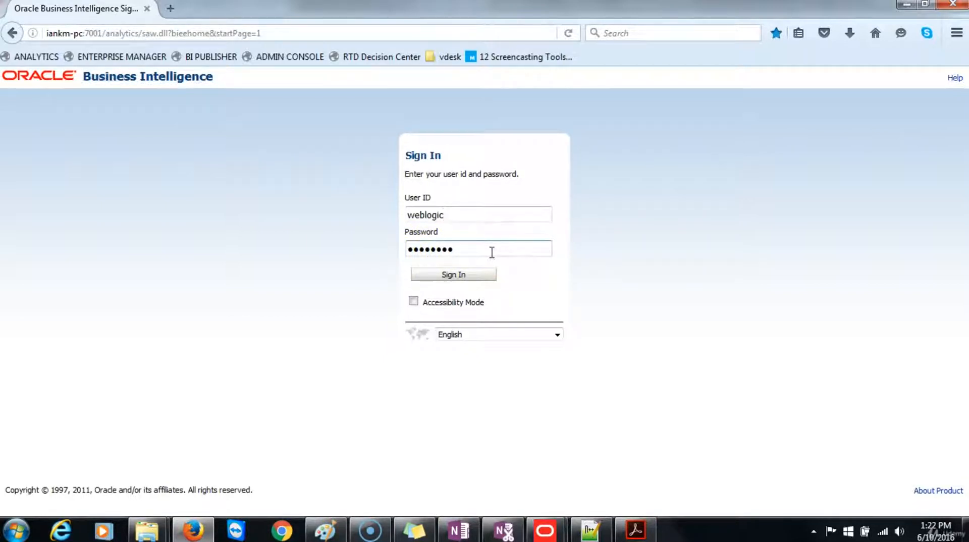
Step: Sign in with the prefilled credentials and create a new analysis on the Paint subject area
{"action": "left_click", "coordinate": [452, 274]}
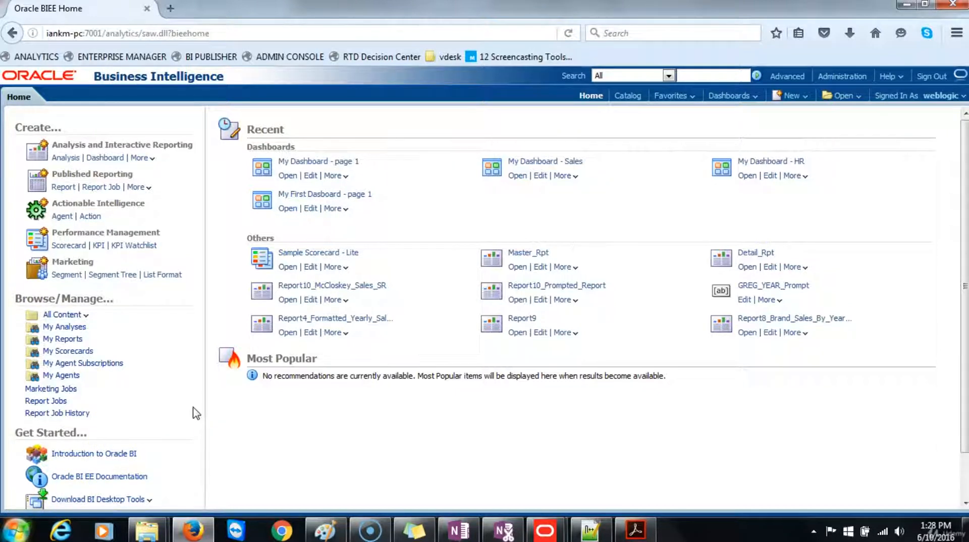
{"action": "left_click", "coordinate": [70, 157]}
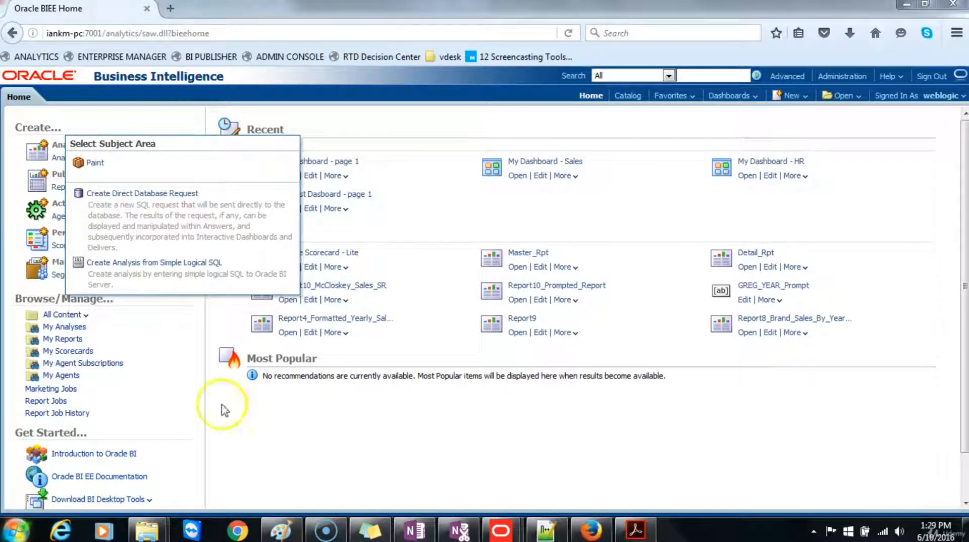
{"action": "left_click", "coordinate": [91, 164]}
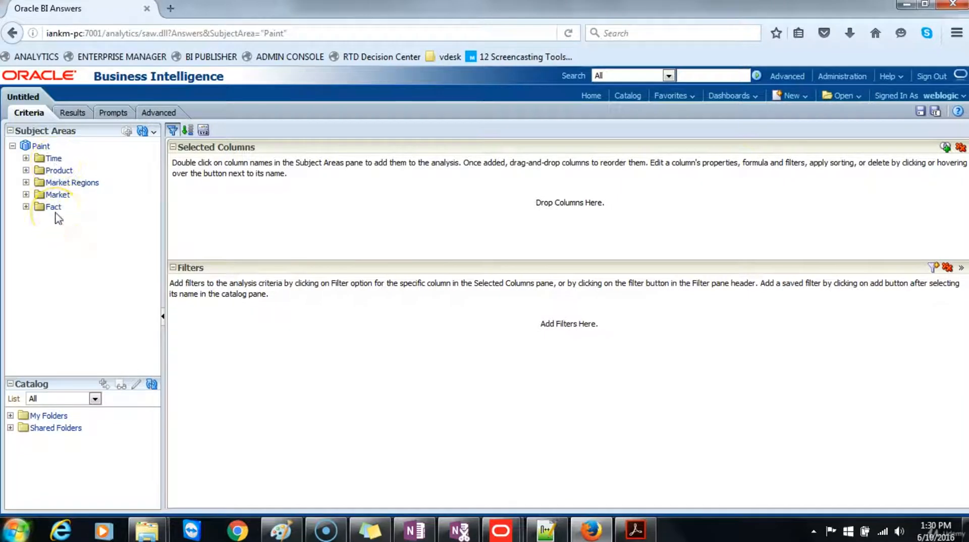
Step: Add the Greg_year column from the Time folder to the analysis
{"action": "left_click", "coordinate": [25, 158]}
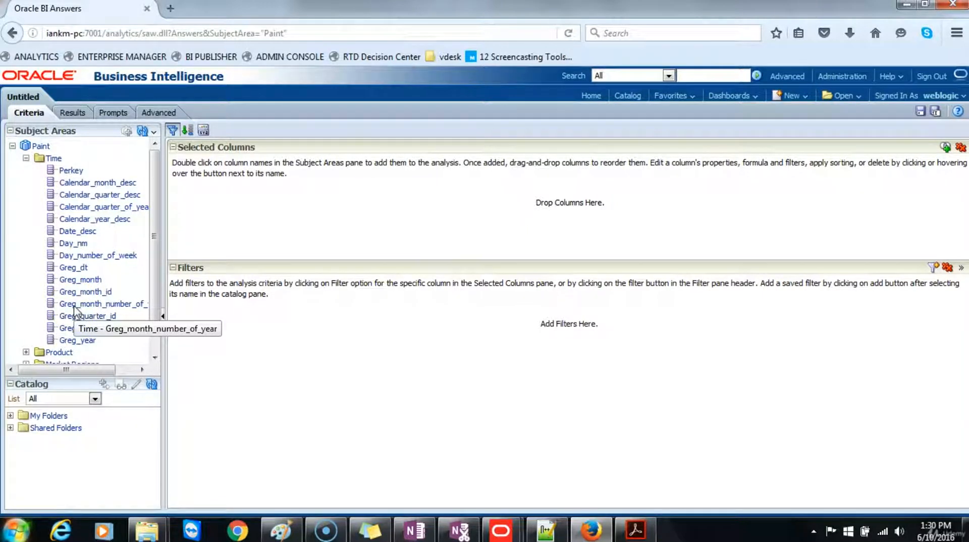
{"action": "scroll", "coordinate": [74, 310], "scroll_direction": "down", "scroll_amount": 2}
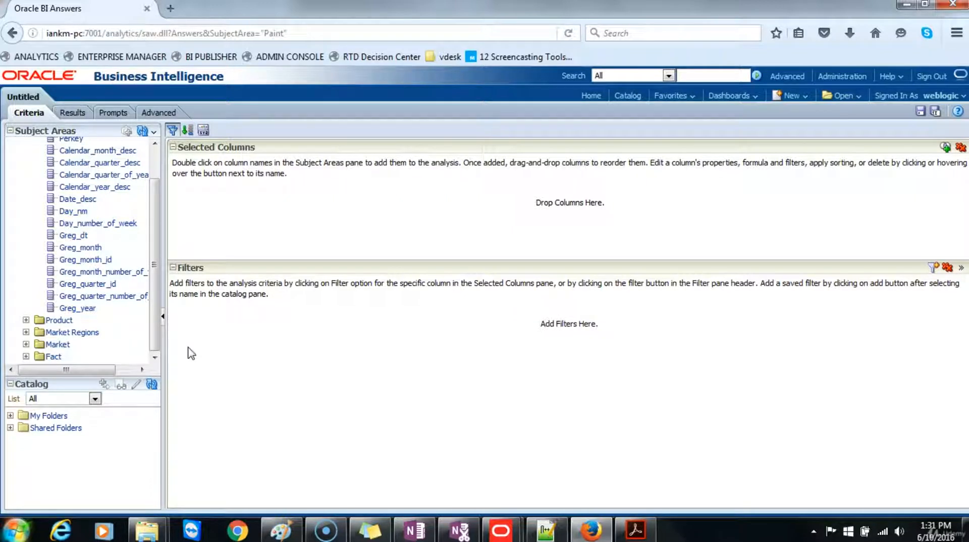
{"action": "left_click", "coordinate": [157, 274]}
{"action": "left_click_drag", "start_coordinate": [157, 274], "coordinate": [157, 246]}
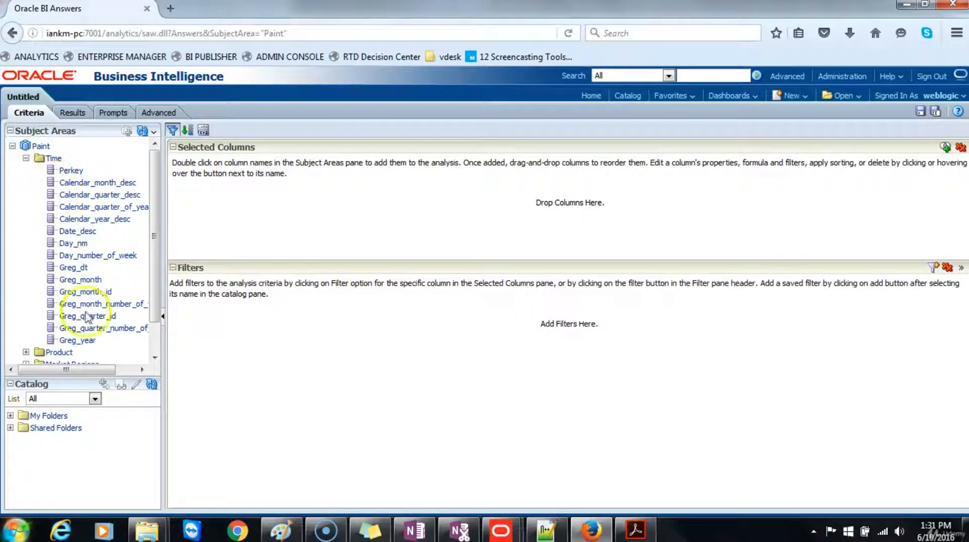
{"action": "double_click", "coordinate": [88, 341]}
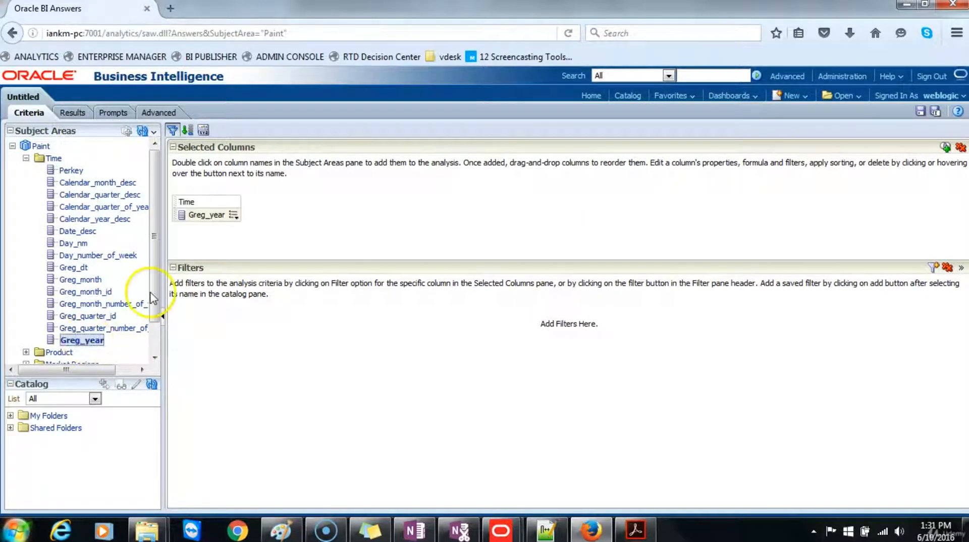
Step: Add the Brand column from the Product folder to the selected columns
{"action": "scroll", "coordinate": [151, 315], "scroll_direction": "down", "scroll_amount": 2}
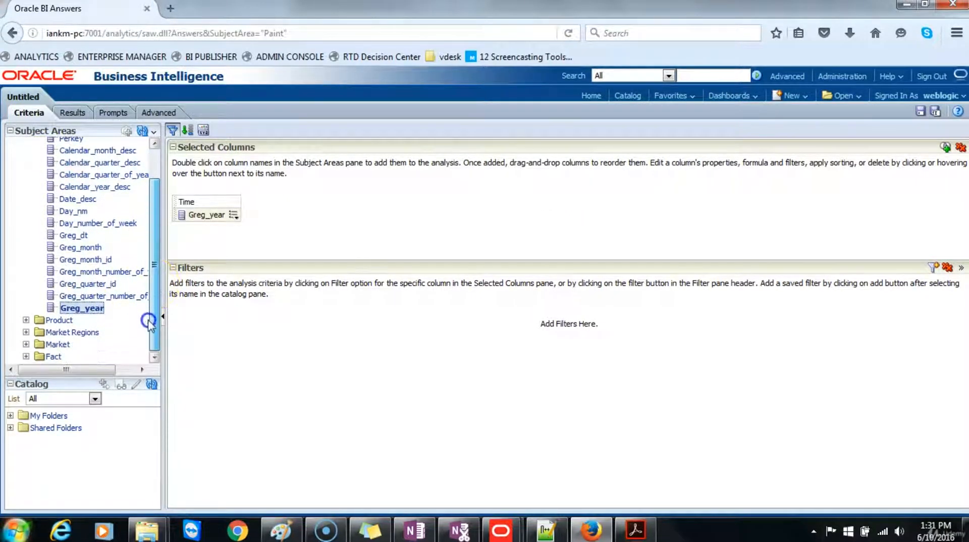
{"action": "left_click", "coordinate": [26, 320]}
{"action": "scroll", "coordinate": [48, 314], "scroll_direction": "down", "scroll_amount": 2}
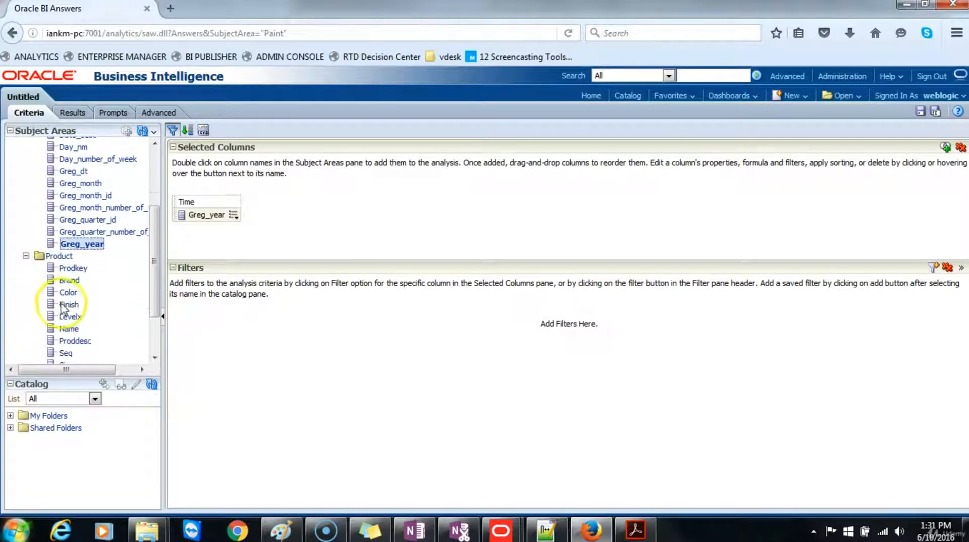
{"action": "double_click", "coordinate": [71, 280]}
Step: Add the Dollars measure from the Fact folder to the selected columns
{"action": "left_click_drag", "start_coordinate": [152, 258], "coordinate": [153, 329]}
{"action": "left_click", "coordinate": [26, 356]}
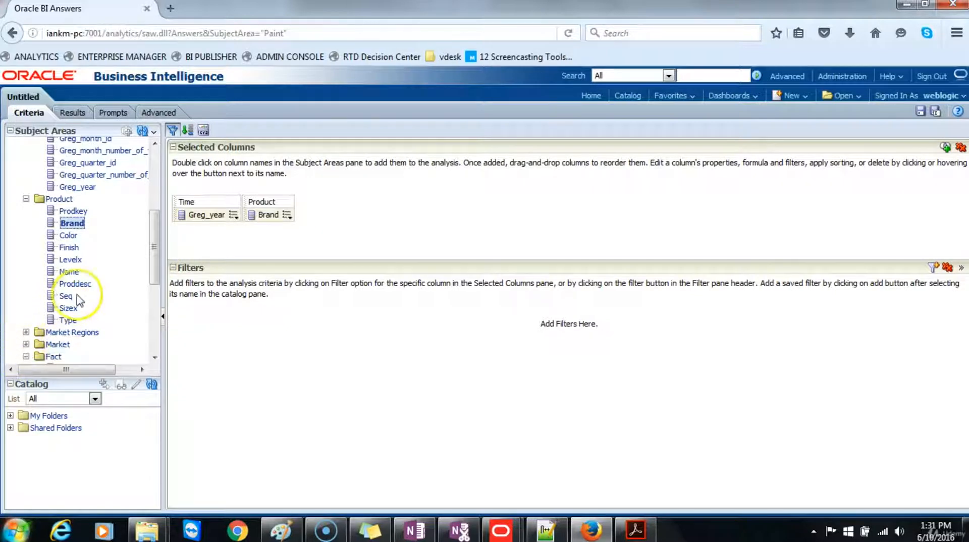
{"action": "scroll", "coordinate": [79, 300], "scroll_direction": "down", "scroll_amount": 3}
{"action": "double_click", "coordinate": [74, 273]}
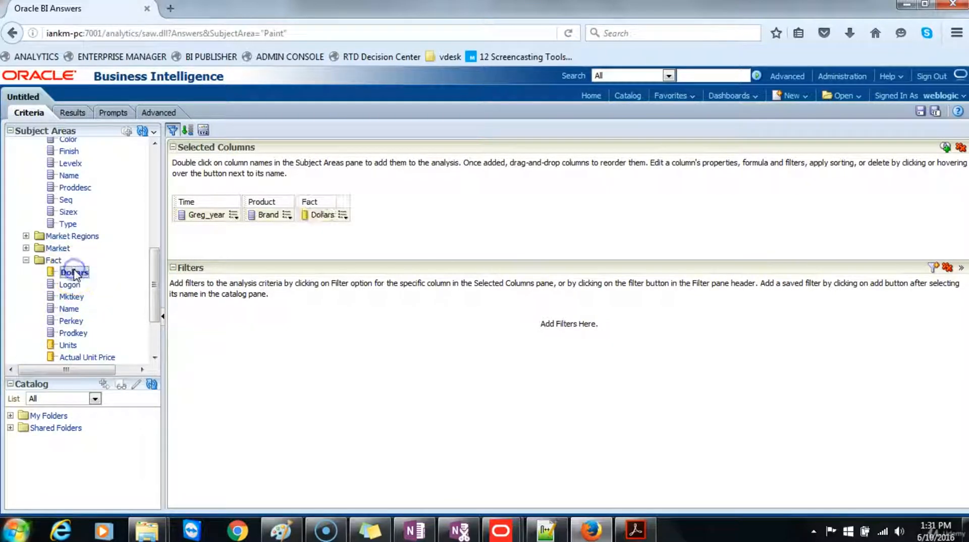
Step: Show the analysis results and examine the table of dollars by year and brand
{"action": "left_click", "coordinate": [80, 120]}
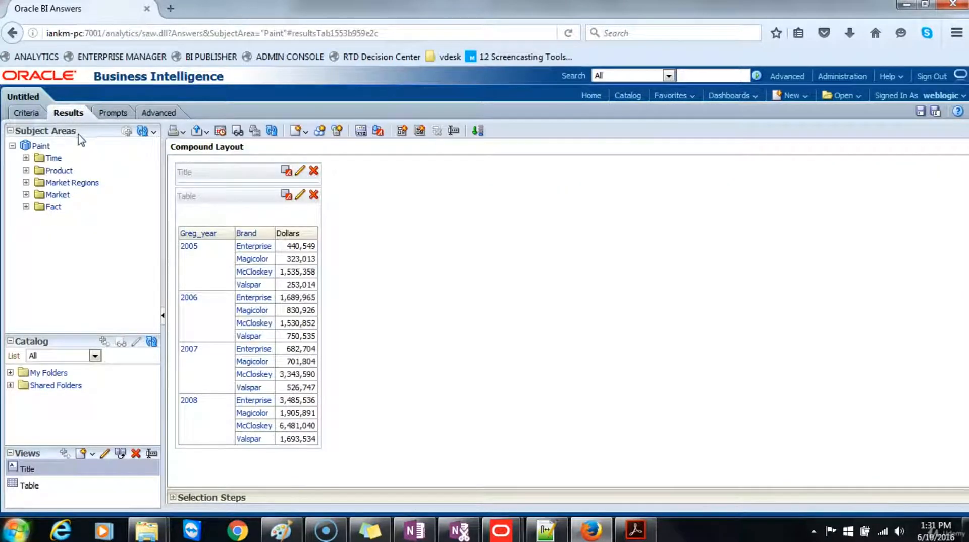
{"action": "mouse_move", "coordinate": [227, 236]}
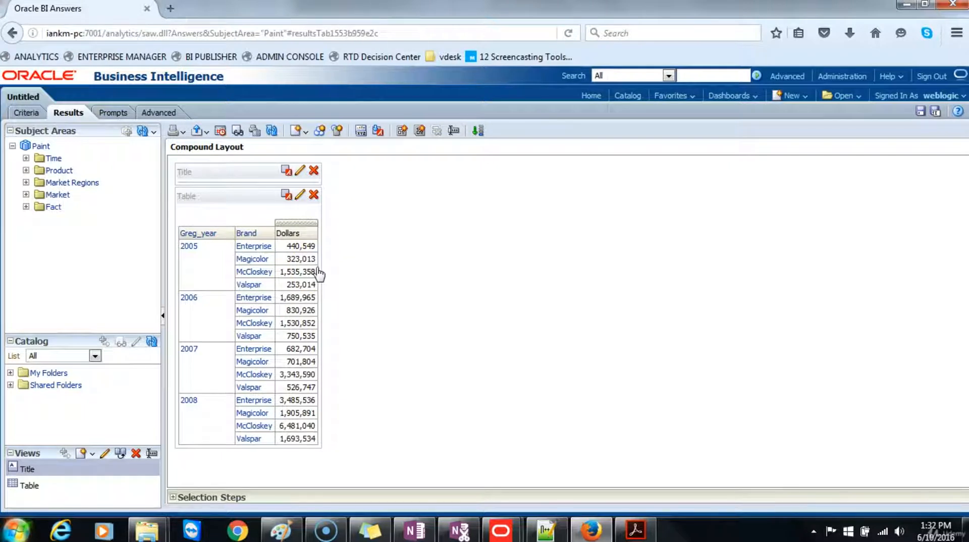
{"action": "left_click", "coordinate": [337, 270]}
Step: Return to the criteria and add a Greg_year filter with the operator "is equal to / is in" and the value 2006
{"action": "left_click", "coordinate": [18, 112]}
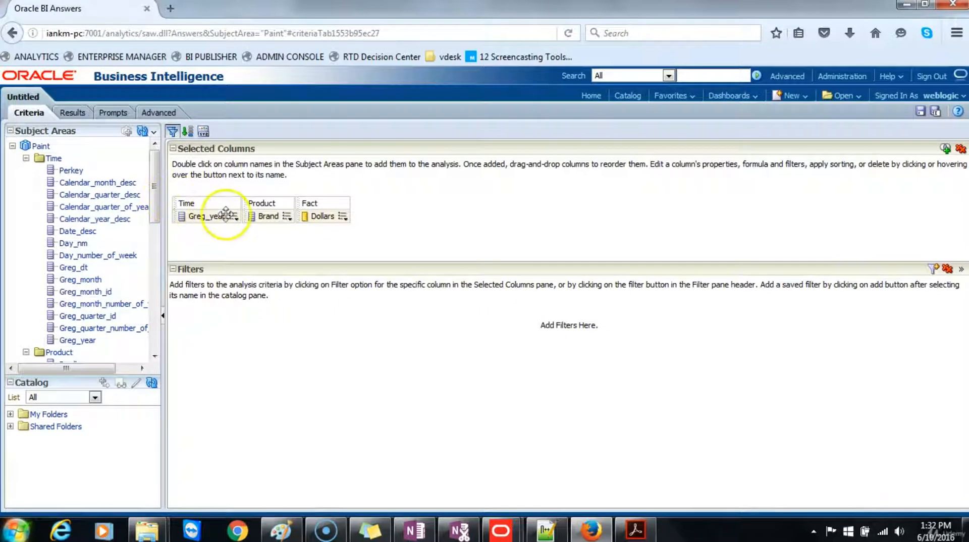
{"action": "left_click", "coordinate": [234, 217]}
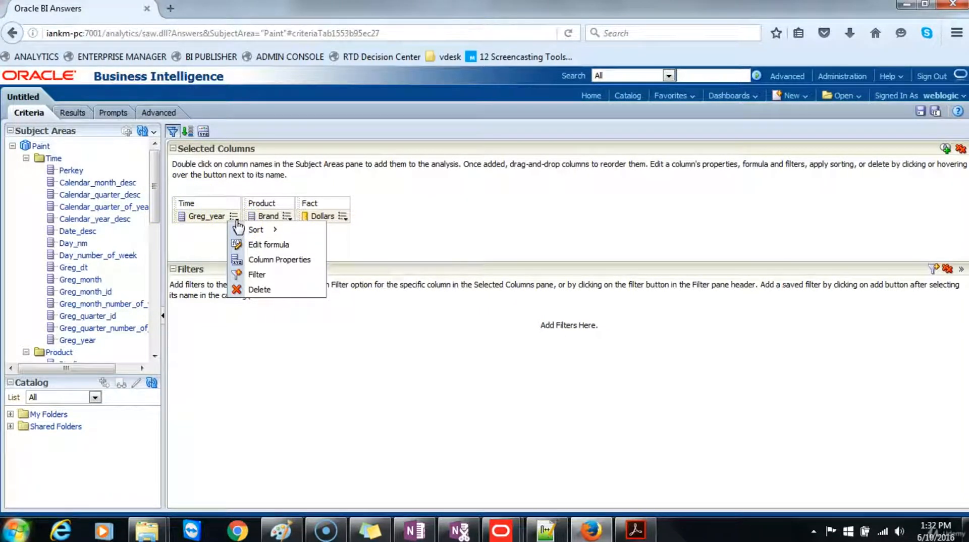
{"action": "left_click", "coordinate": [256, 262]}
{"action": "left_click", "coordinate": [256, 274]}
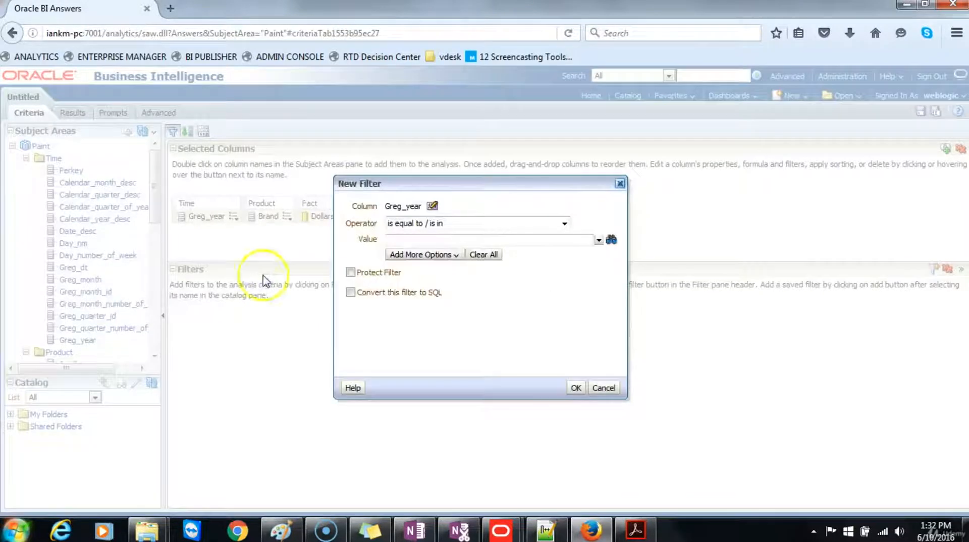
{"action": "left_click", "coordinate": [480, 243]}
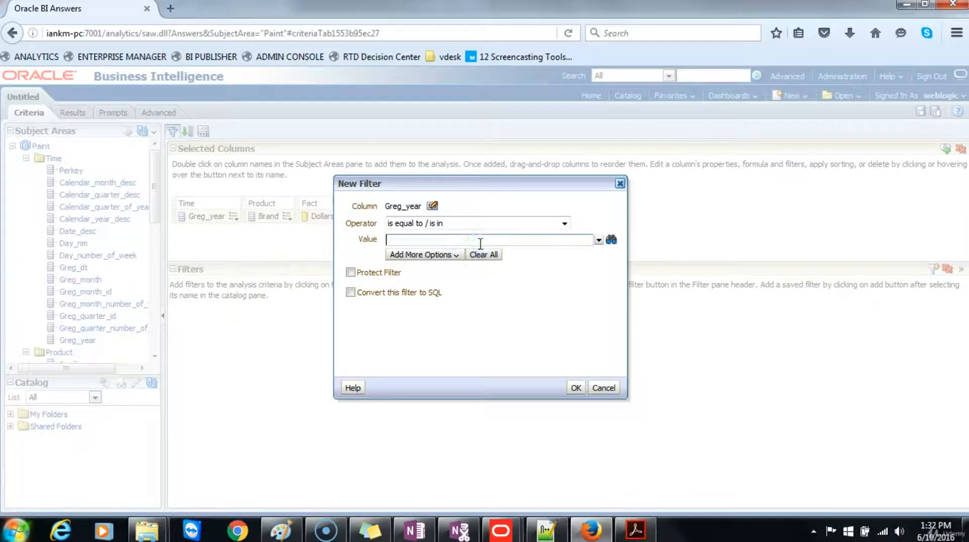
{"action": "type", "text": "2006"}
{"action": "left_click", "coordinate": [599, 241]}
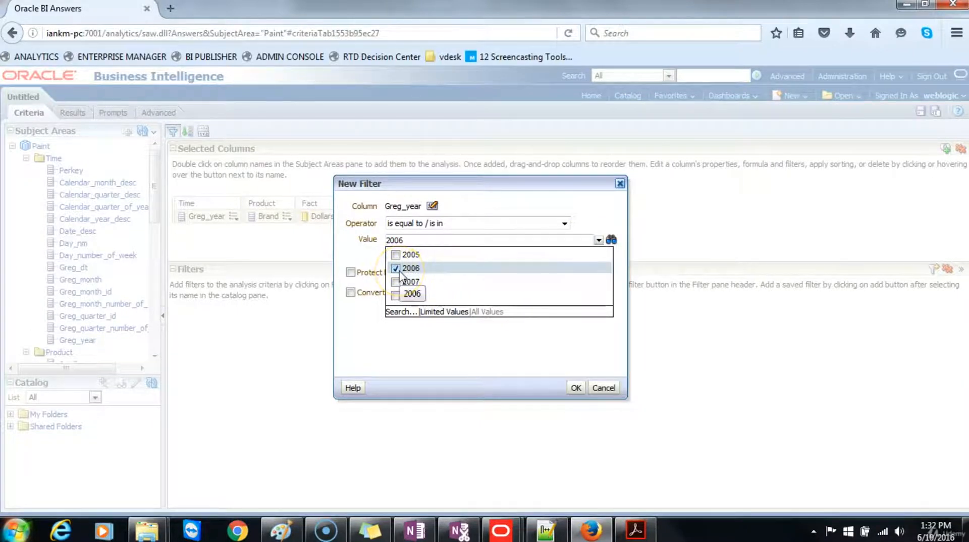
{"action": "left_click", "coordinate": [422, 362]}
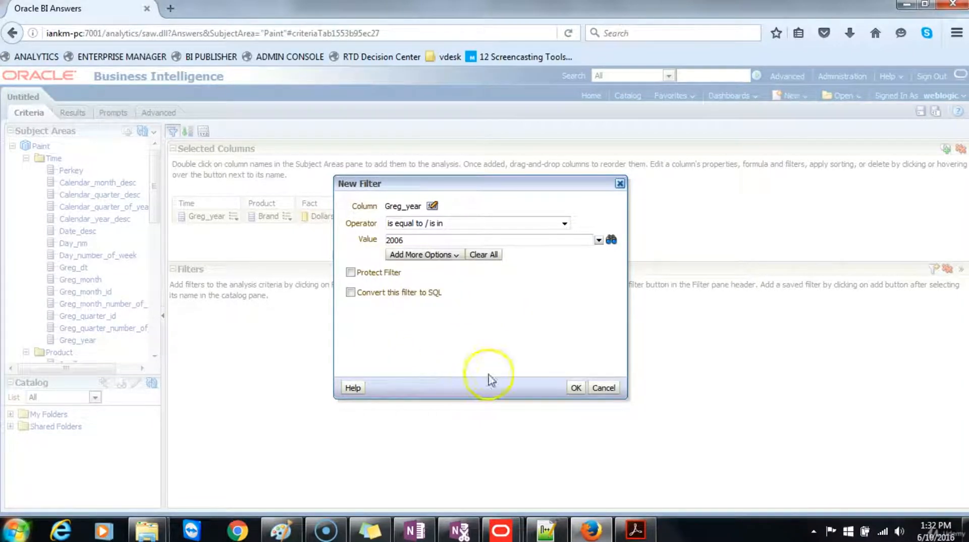
{"action": "left_click", "coordinate": [574, 388]}
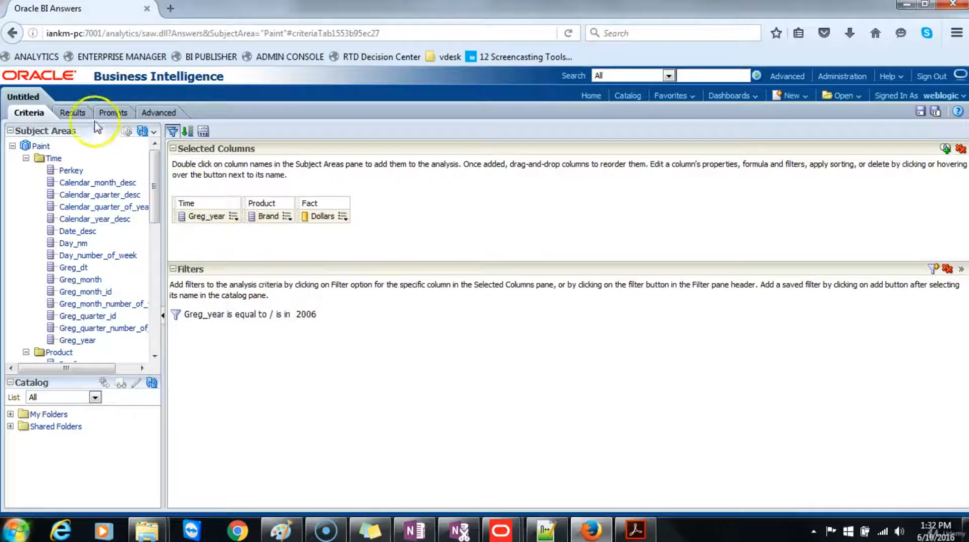
Step: Show the filtered results and add a vertical bar graph to the compound layout
{"action": "left_click", "coordinate": [72, 112]}
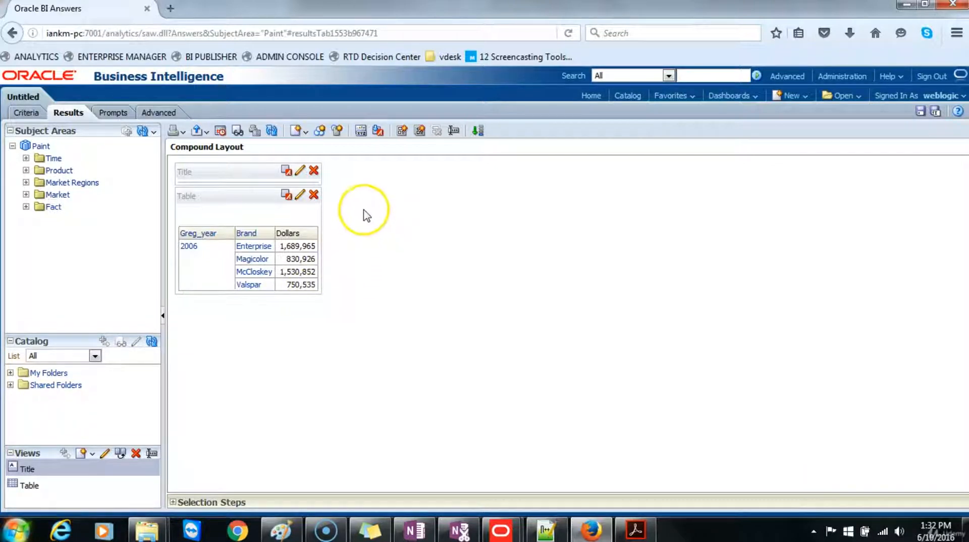
{"action": "left_click", "coordinate": [306, 133]}
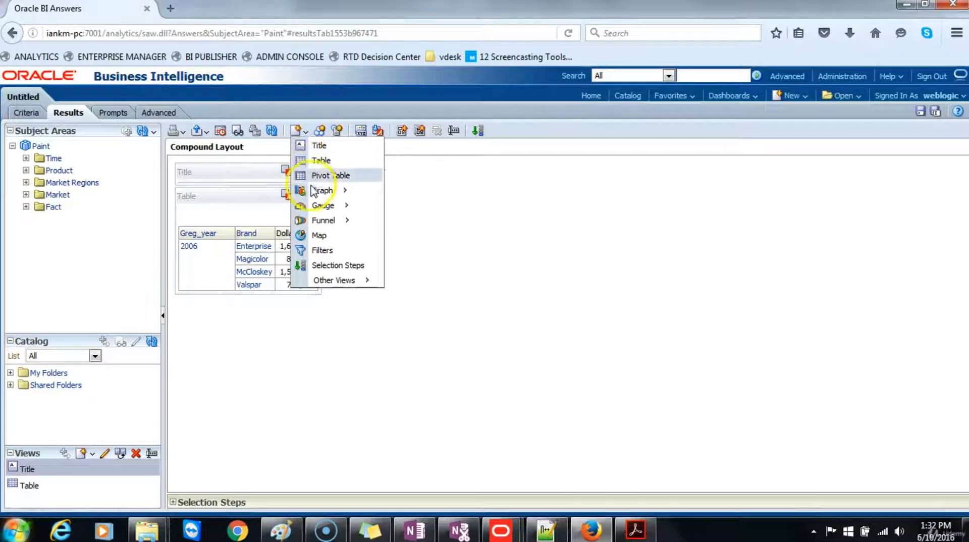
{"action": "mouse_move", "coordinate": [314, 191]}
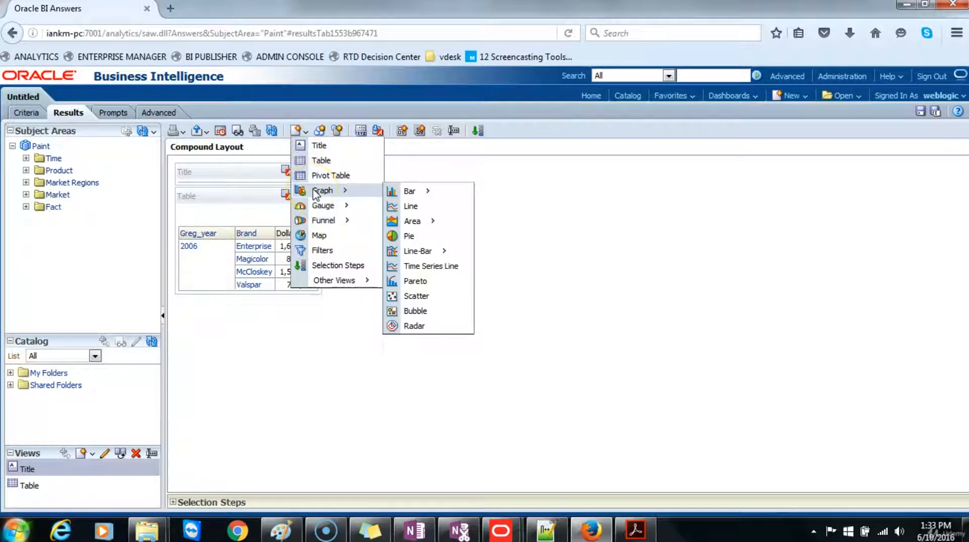
{"action": "mouse_move", "coordinate": [411, 190]}
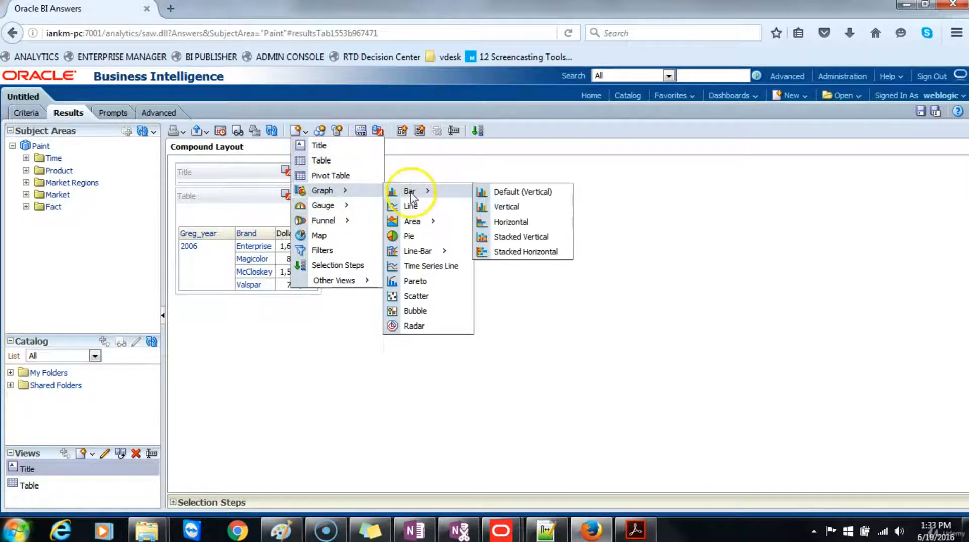
{"action": "left_click", "coordinate": [508, 208]}
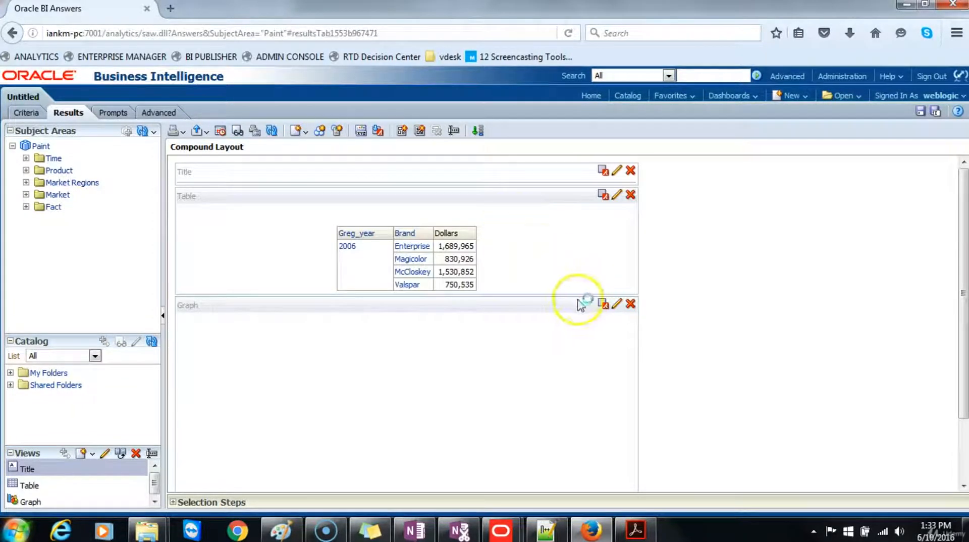
{"action": "scroll", "coordinate": [705, 349], "scroll_direction": "down", "scroll_amount": 3}
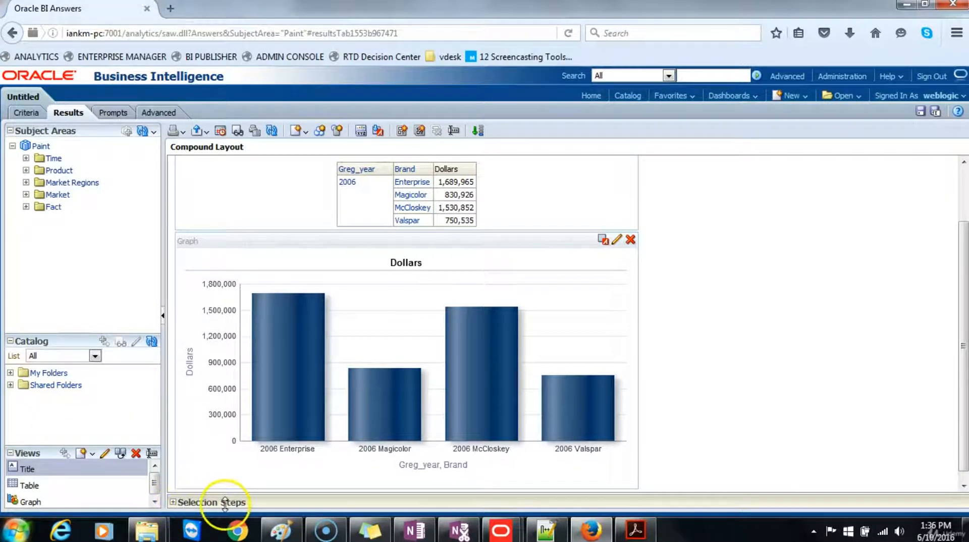
Step: Expand the selection steps and move all available years into the selected members of the Time - Greg_year step
{"action": "left_click", "coordinate": [173, 504]}
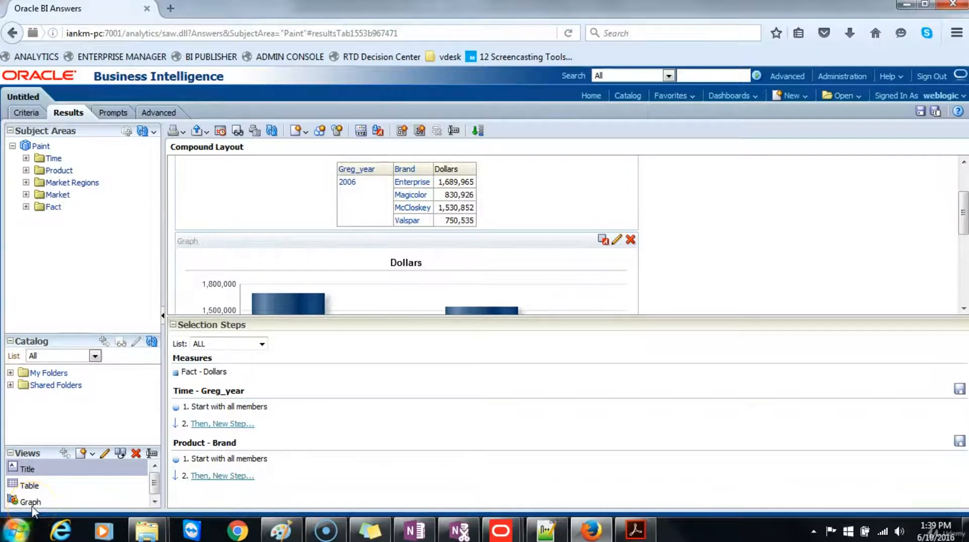
{"action": "left_click", "coordinate": [223, 411]}
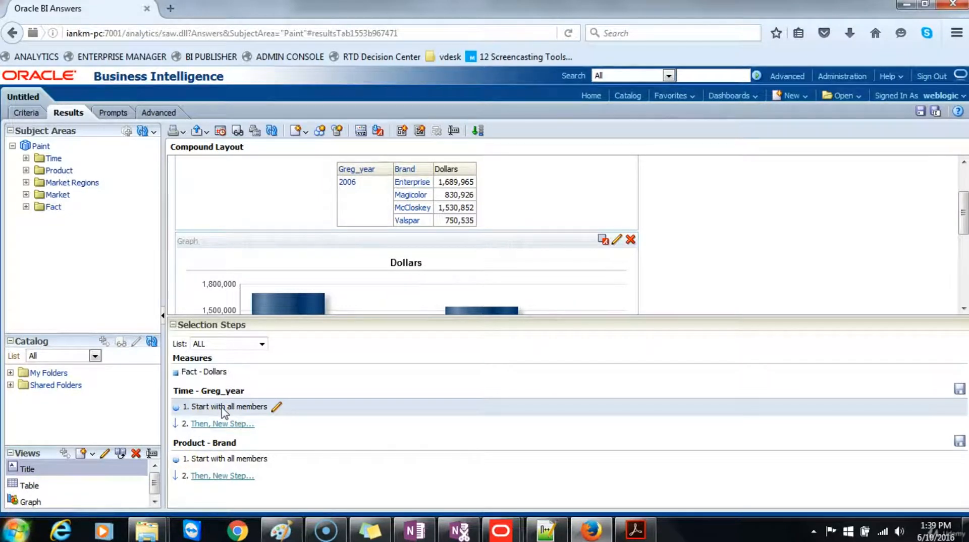
{"action": "left_click", "coordinate": [277, 407]}
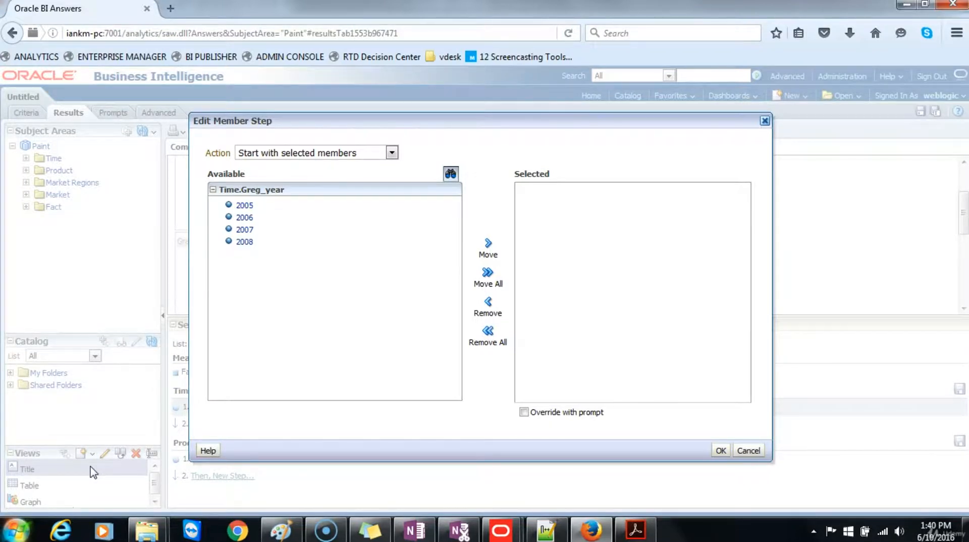
{"action": "left_click", "coordinate": [492, 283]}
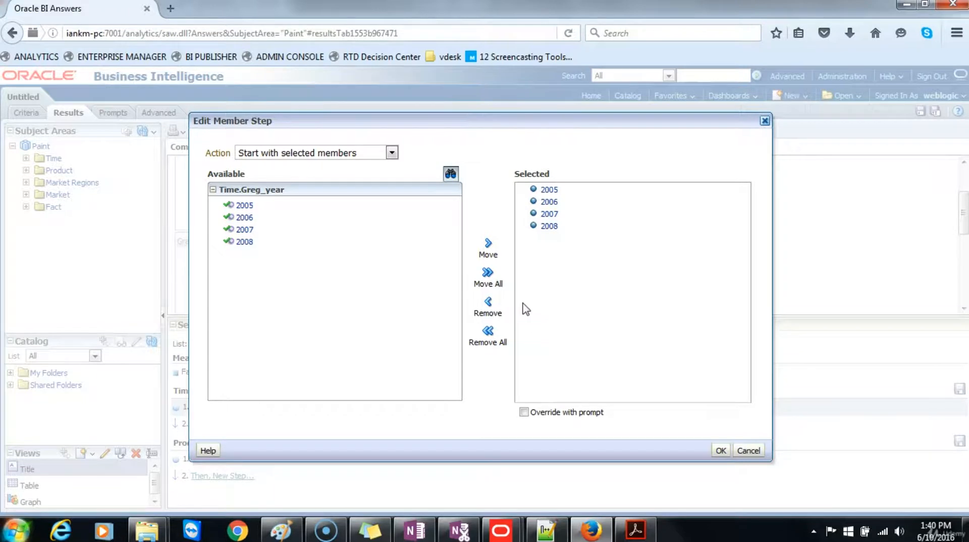
Step: Remove 2008 and 2007 from the selected Greg_year members and apply the member step
{"action": "left_click", "coordinate": [548, 226]}
{"action": "left_click", "coordinate": [489, 306]}
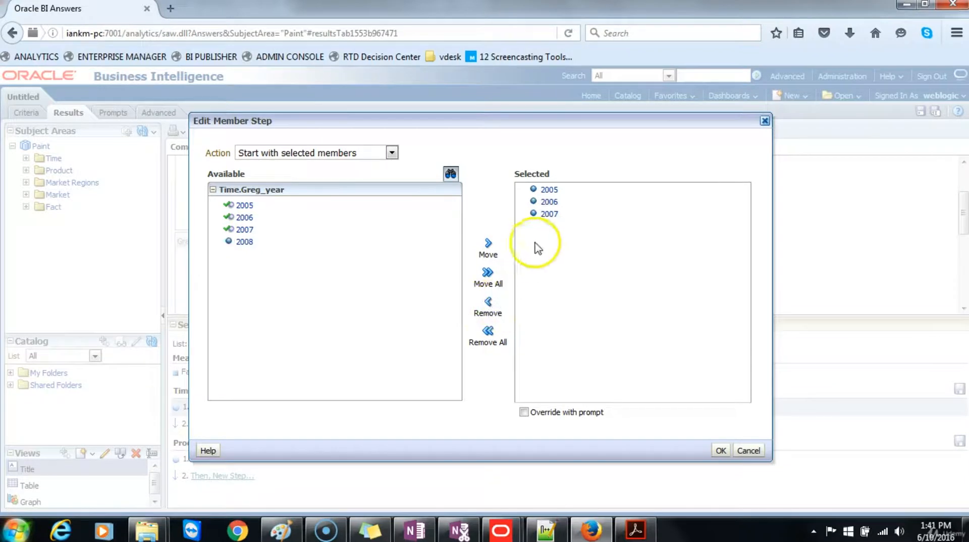
{"action": "left_click", "coordinate": [550, 215]}
{"action": "left_click", "coordinate": [488, 305]}
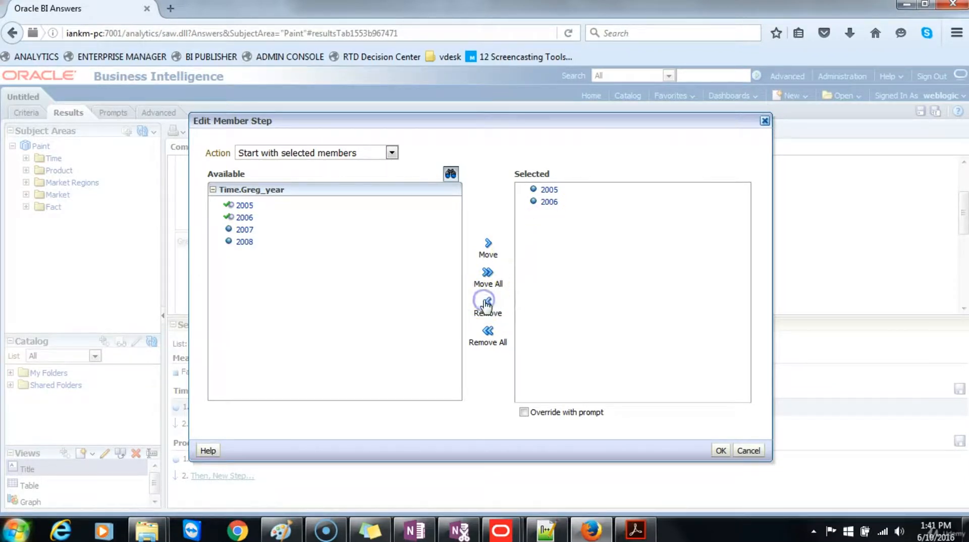
{"action": "left_click", "coordinate": [720, 450]}
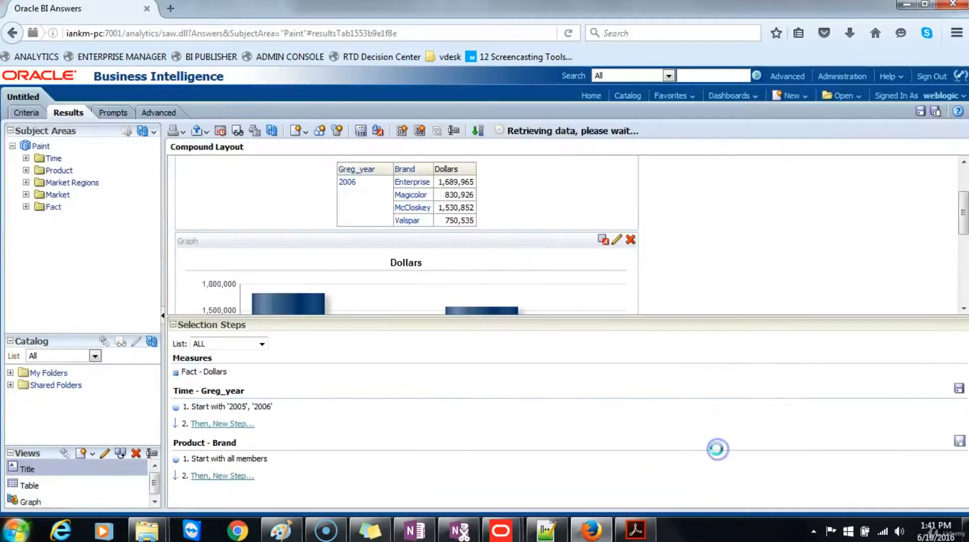
Step: Reopen the Greg_year member step, review its selected members and accept it as it is
{"action": "left_click_drag", "start_coordinate": [655, 320], "coordinate": [650, 440]}
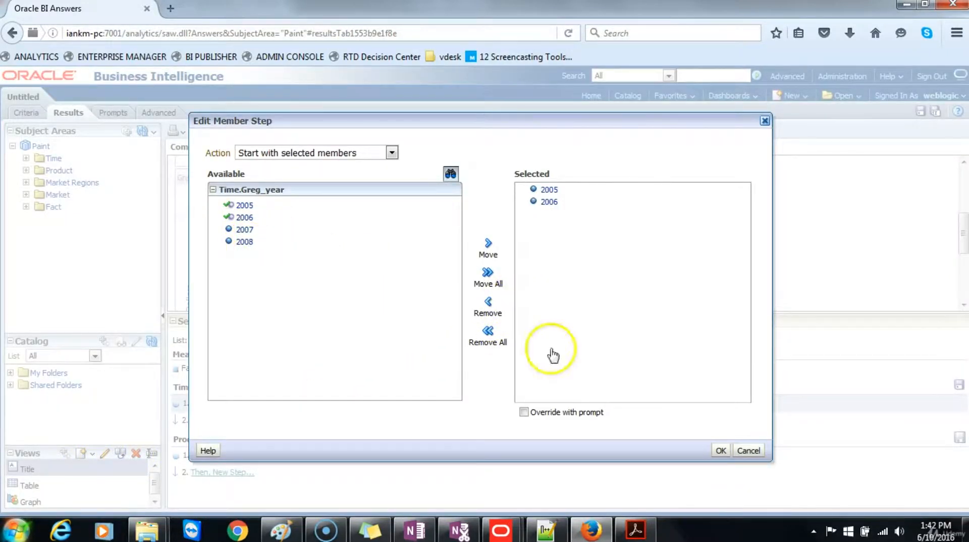
{"action": "left_click", "coordinate": [719, 450]}
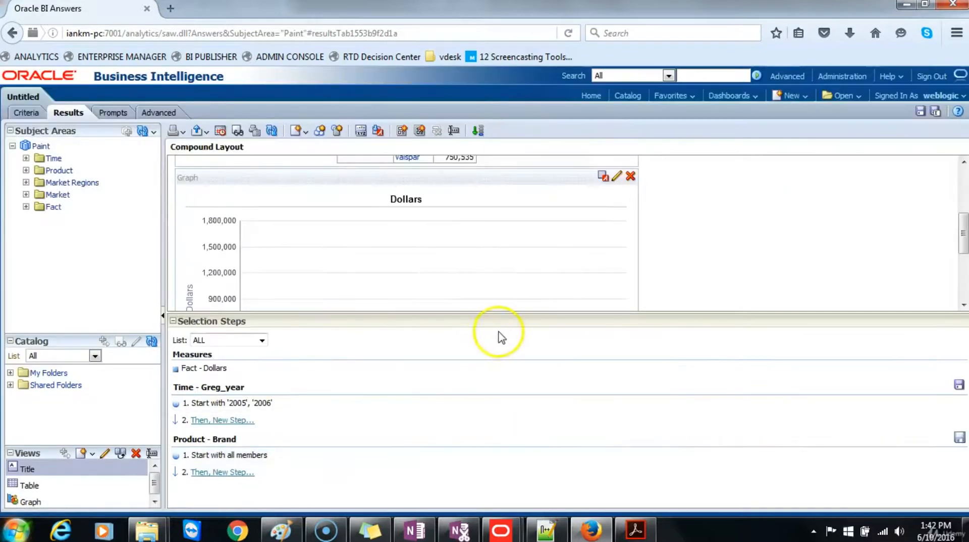
Step: Shrink and collapse the selection steps area, and examine the results table together with the Dollars graph
{"action": "left_click_drag", "start_coordinate": [503, 394], "coordinate": [500, 468]}
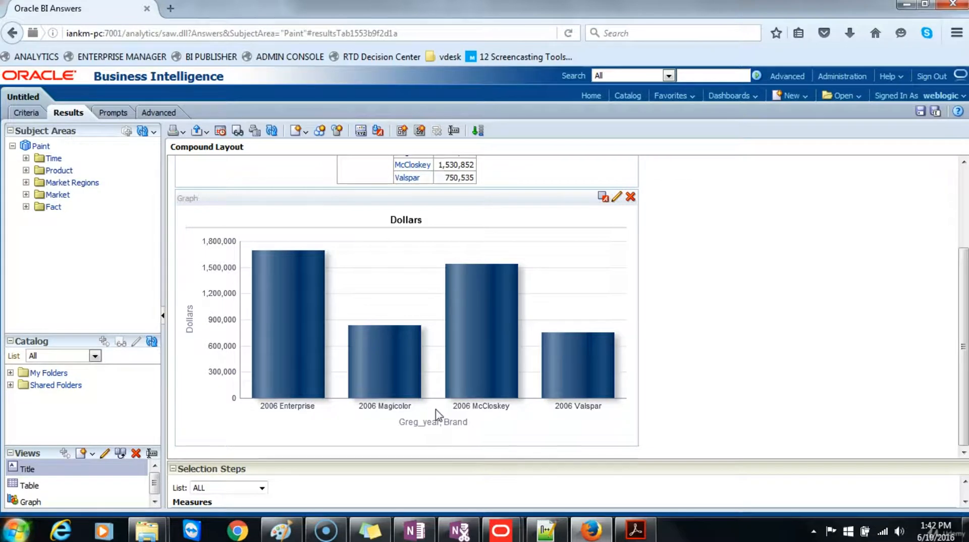
{"action": "left_click", "coordinate": [173, 470]}
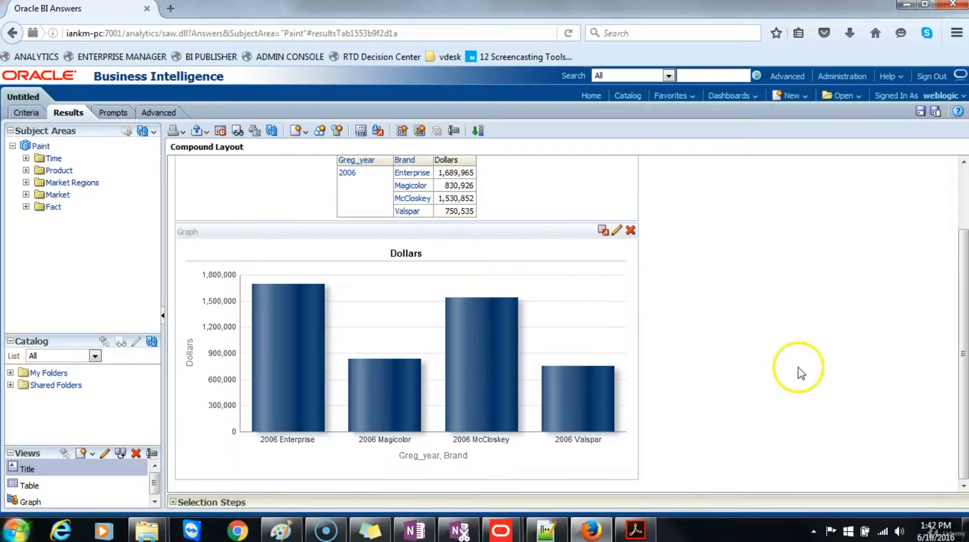
{"action": "scroll", "coordinate": [798, 374], "scroll_direction": "up", "scroll_amount": 2}
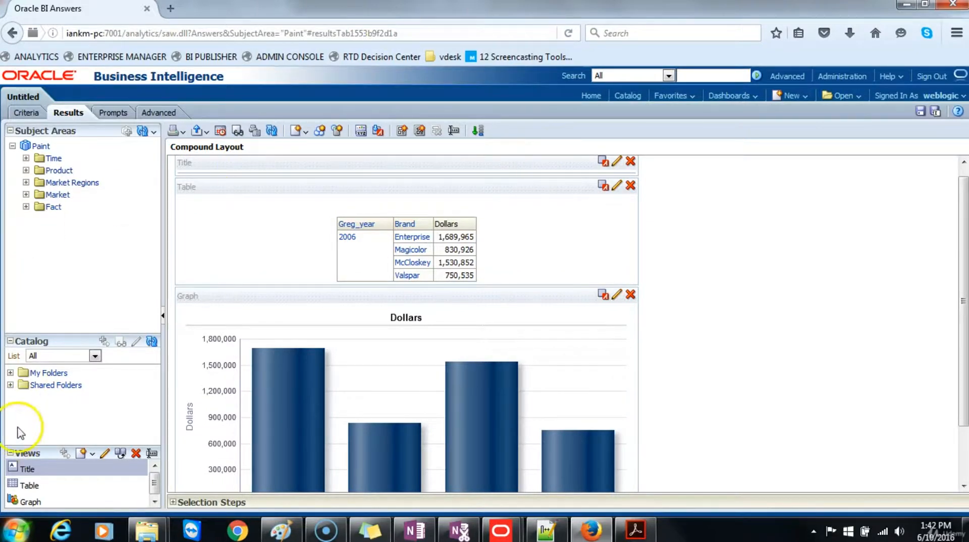
Step: Leave the untitled analysis without saving it and go to the Home page
{"action": "left_click", "coordinate": [41, 423]}
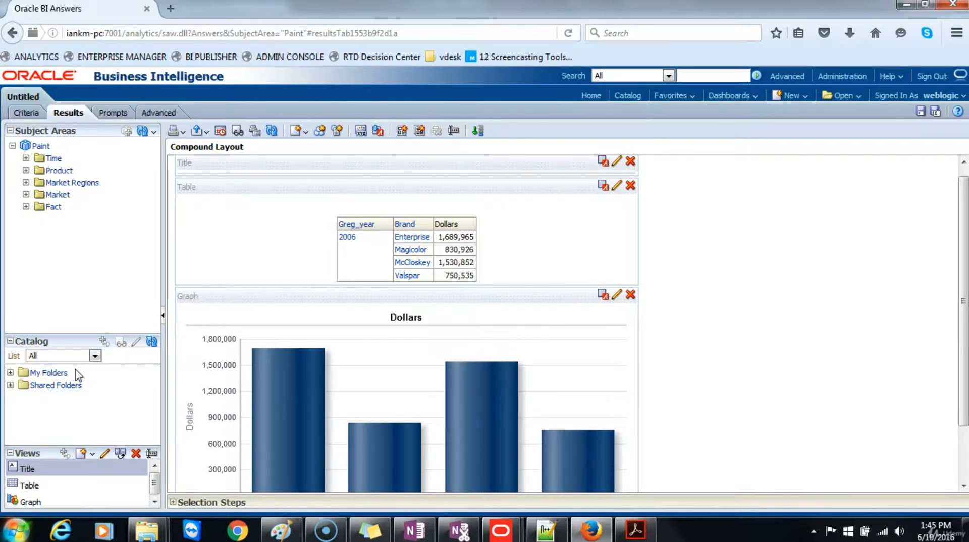
{"action": "left_click", "coordinate": [591, 96]}
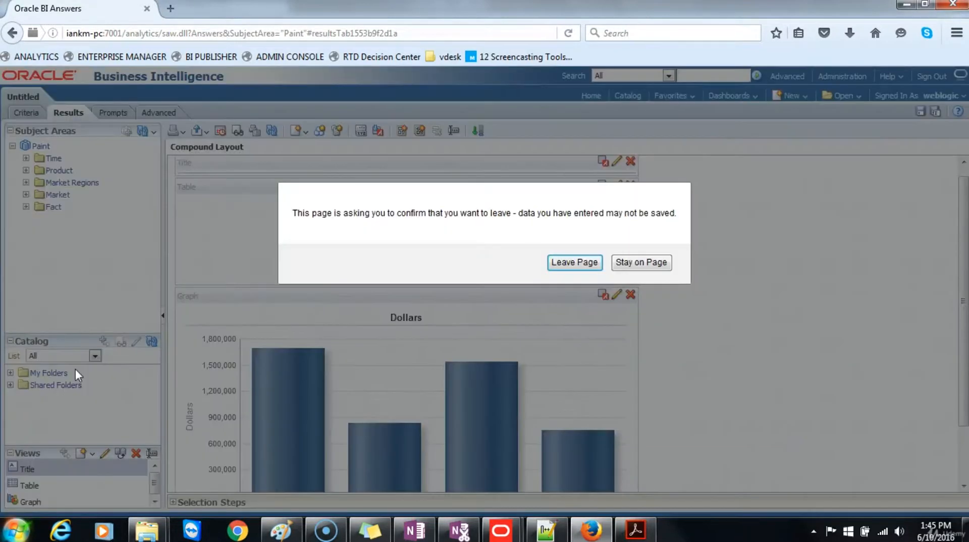
{"action": "key", "text": "Return"}
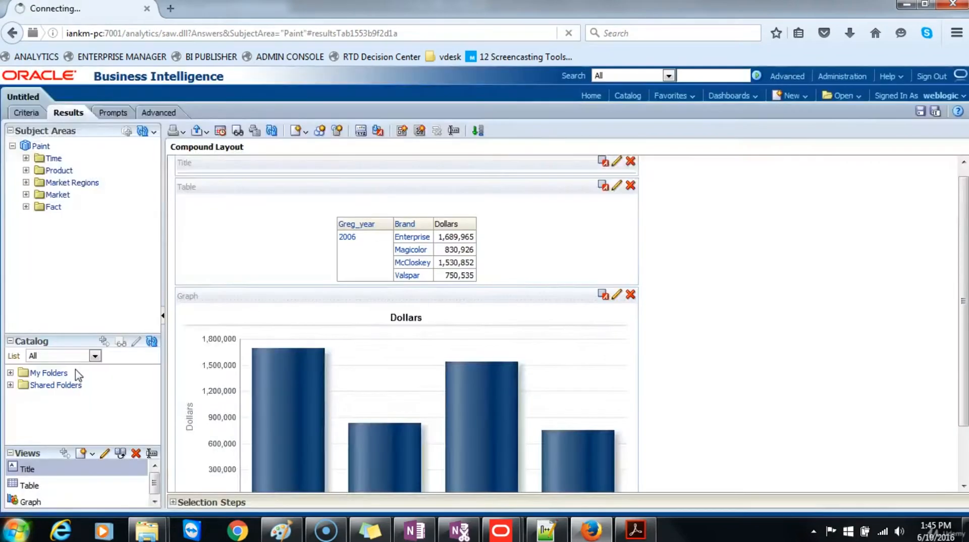